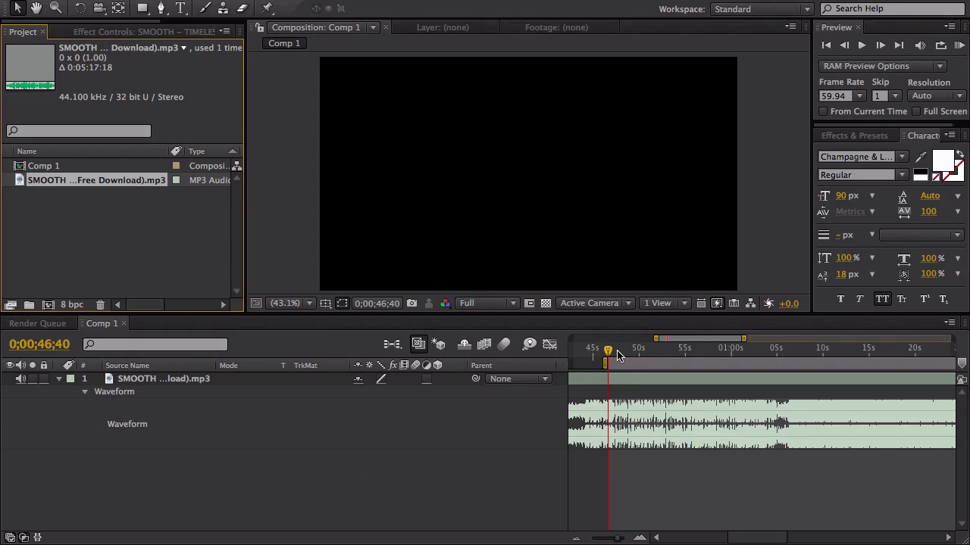
Play an audio preview of the MP3 from 0;00;47;13, then stop it
drag(612, 352, 616, 351)
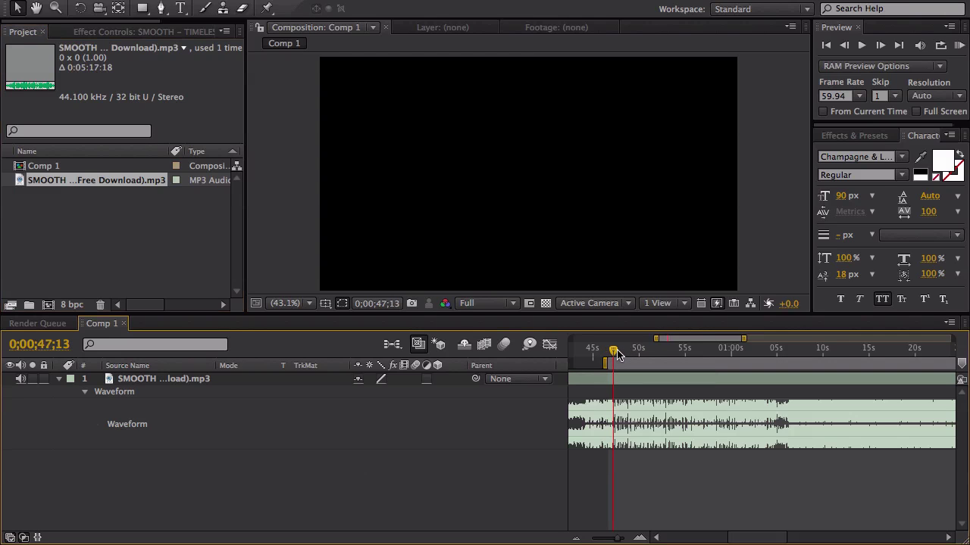
key(KP_Decimal)
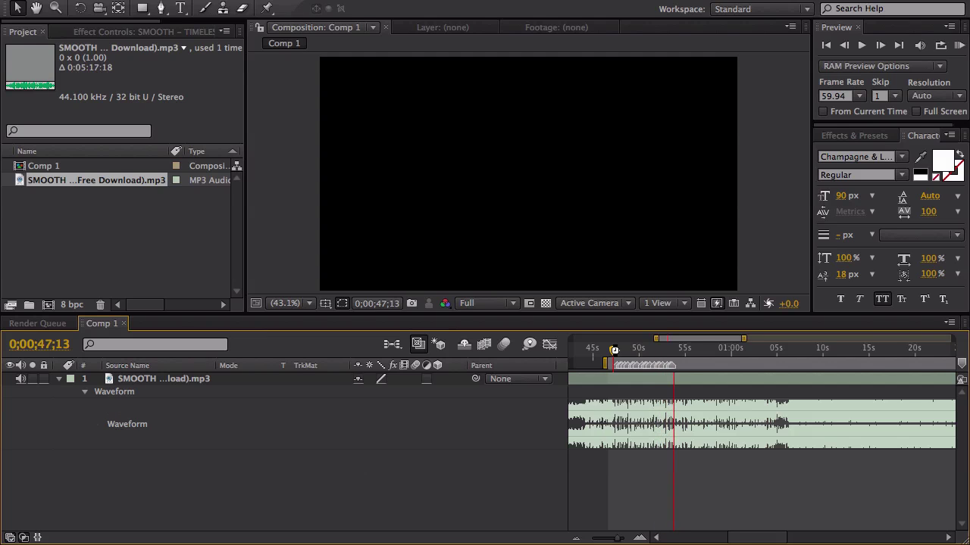
click(656, 394)
Put the playhead at 0;00;50;15 and zoom the timeline in and back out
click(640, 347)
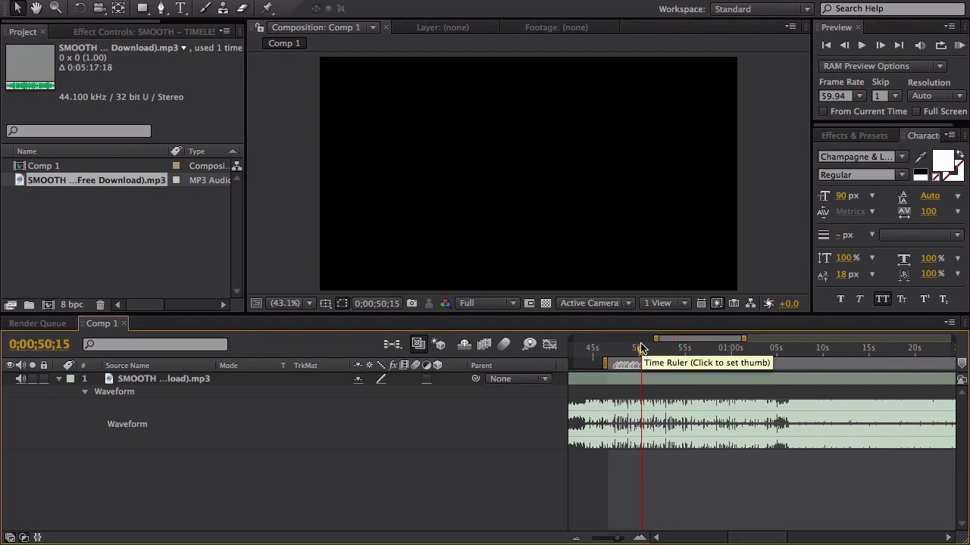
key(=)
key(=)
key(=)
key(=)
key(-)
key(-)
key(-)
key(-)
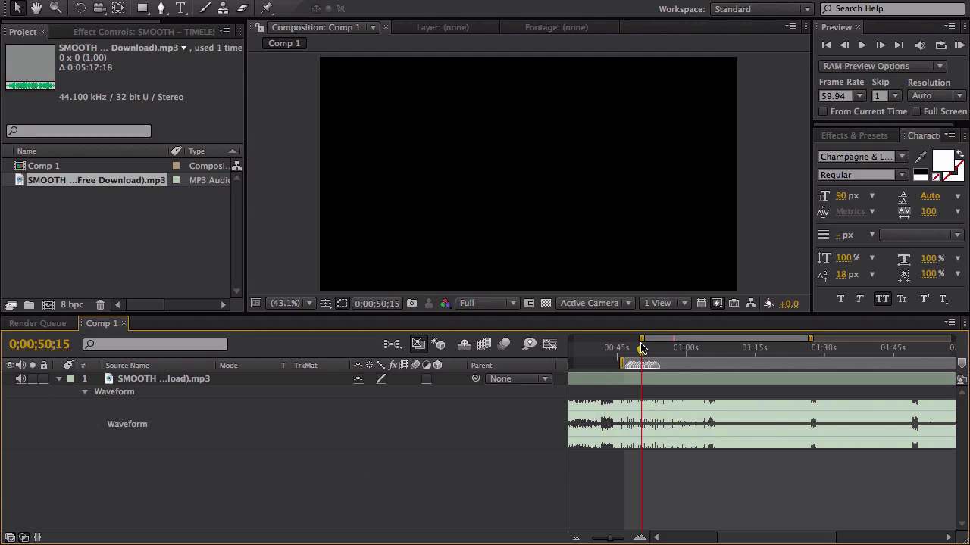
Run the KeyEd Up.jsx script from File > Scripts > Run Script File
click(129, 0)
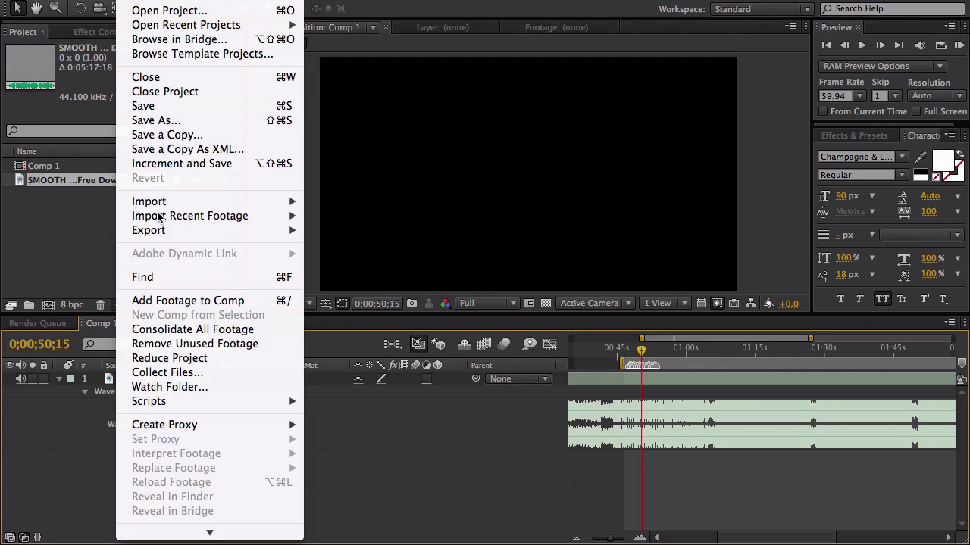
mouse_move(182, 403)
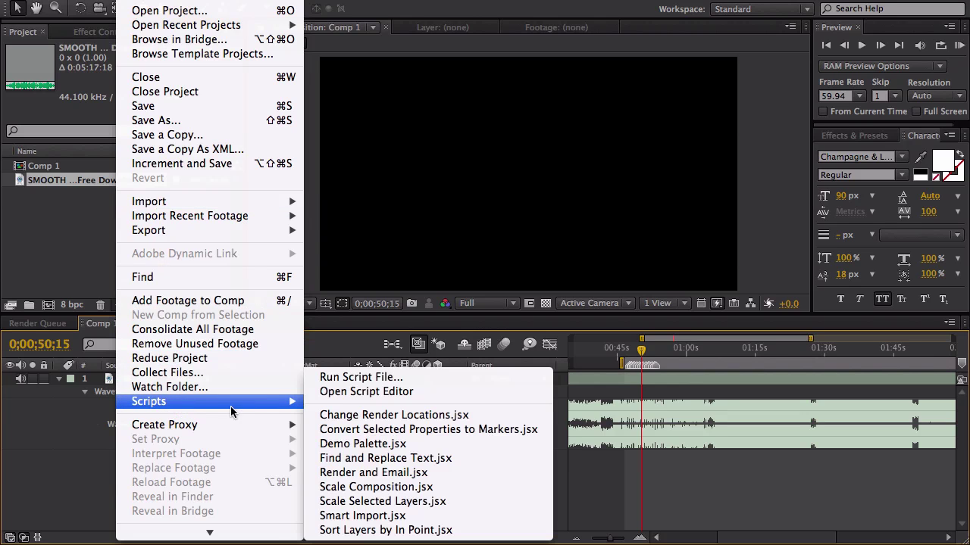
click(356, 376)
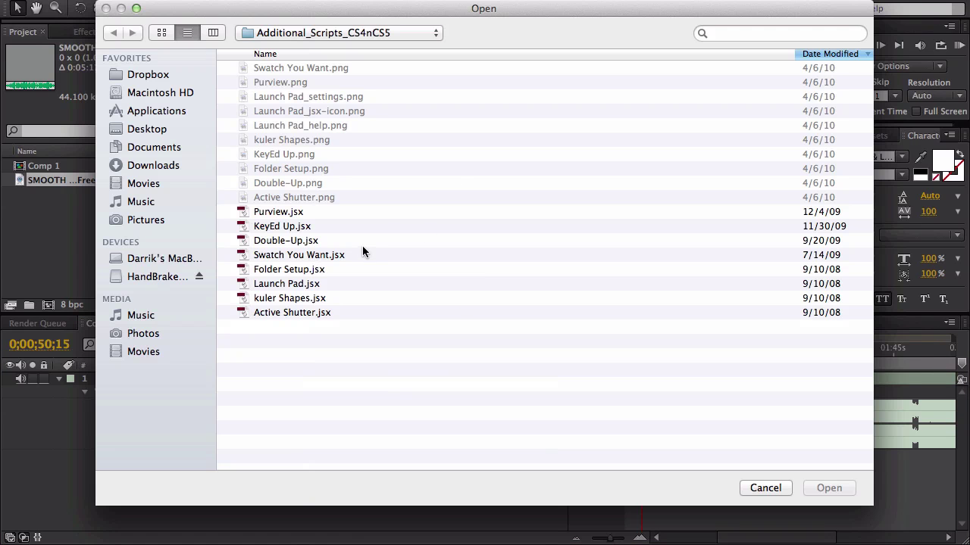
click(331, 227)
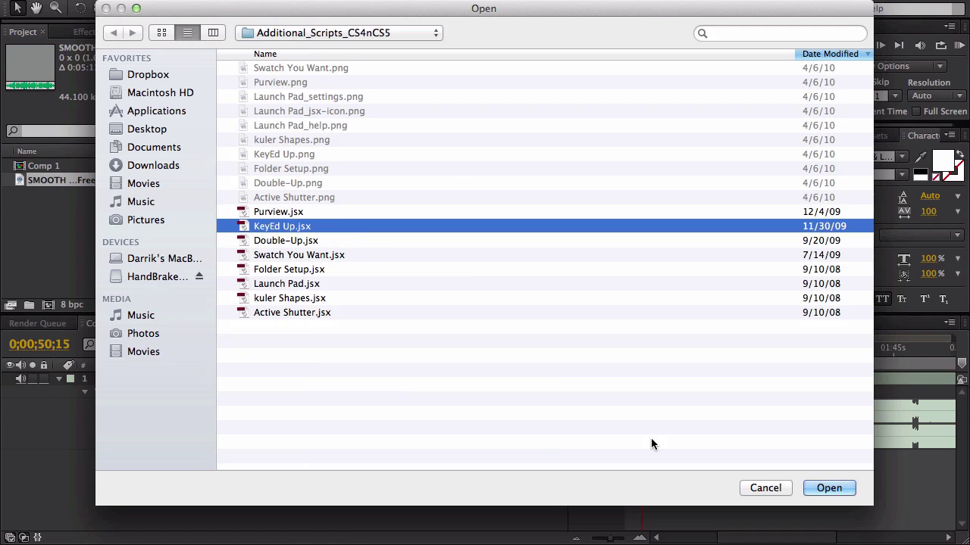
click(813, 489)
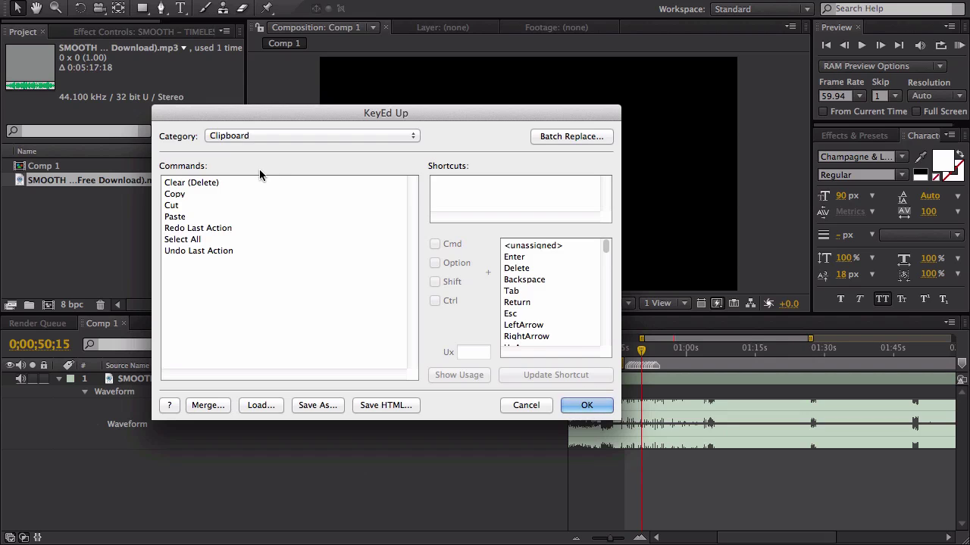
Switch the KeyEd Up Category to Previewing to list its preview commands
click(254, 136)
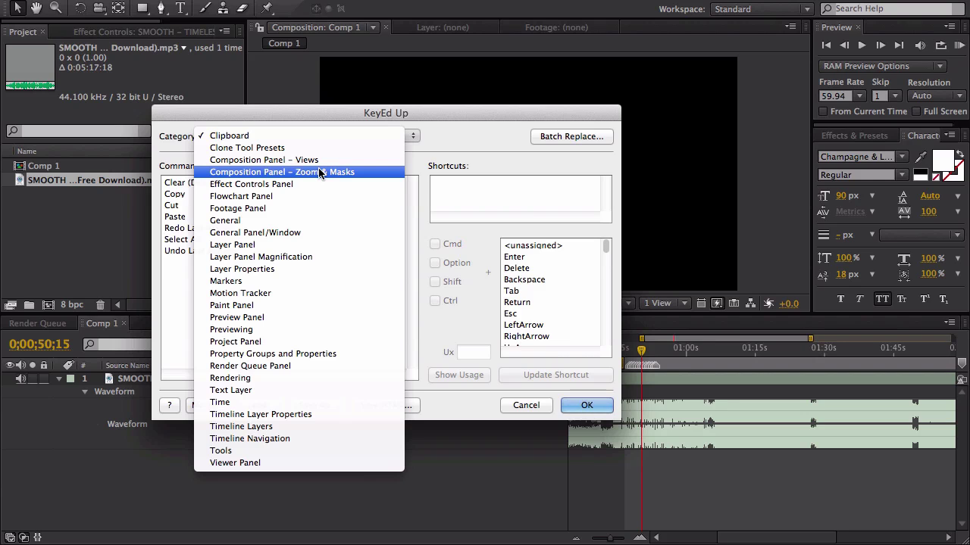
click(303, 330)
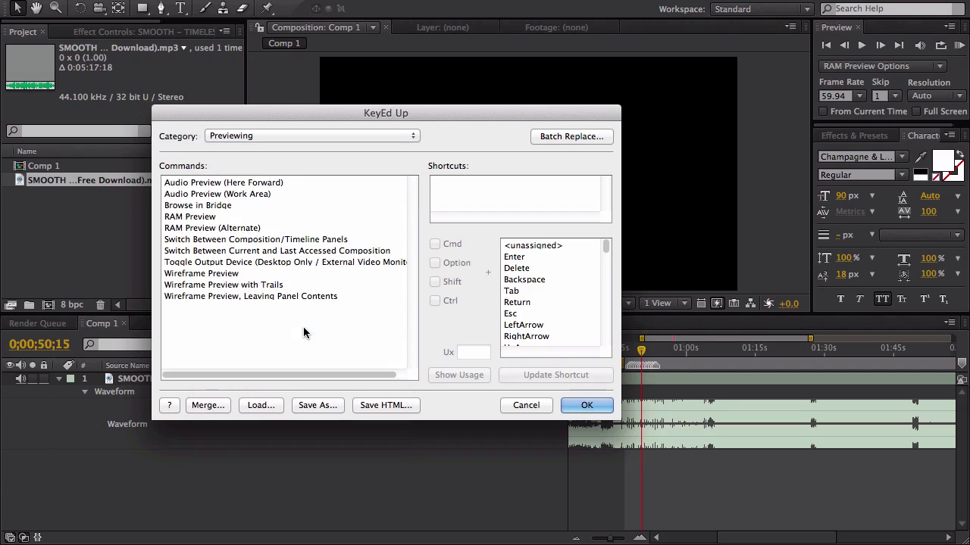
Compare the Audio Preview shortcuts and check which commands use the = key
click(258, 193)
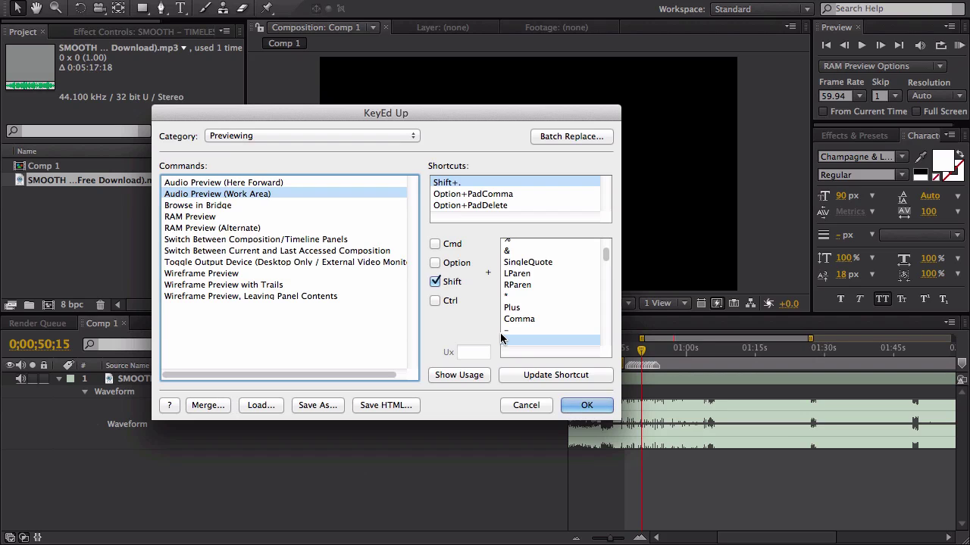
click(281, 182)
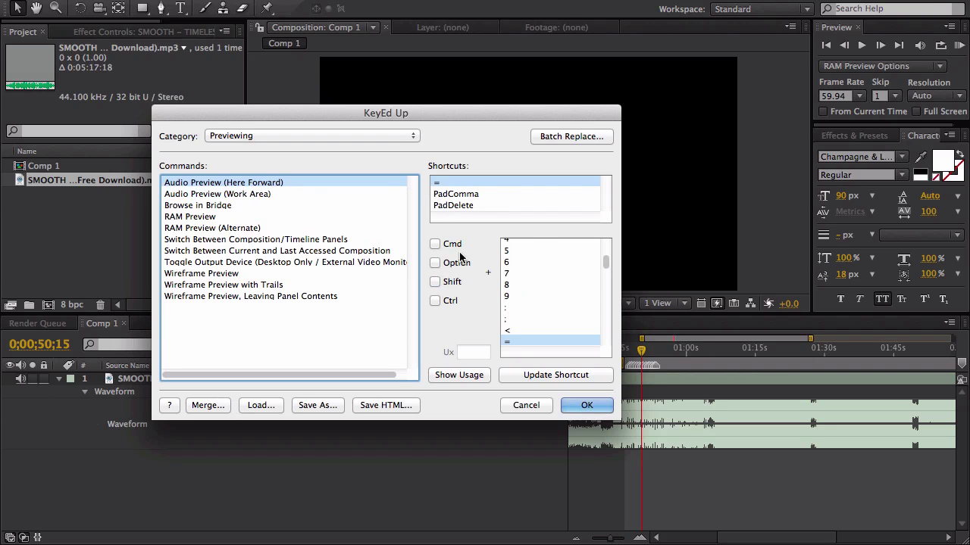
click(469, 376)
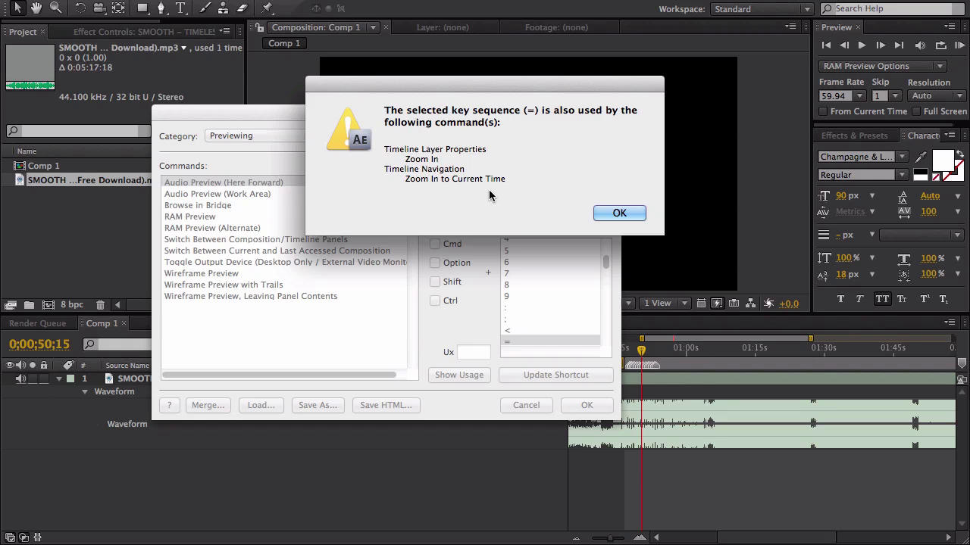
click(612, 214)
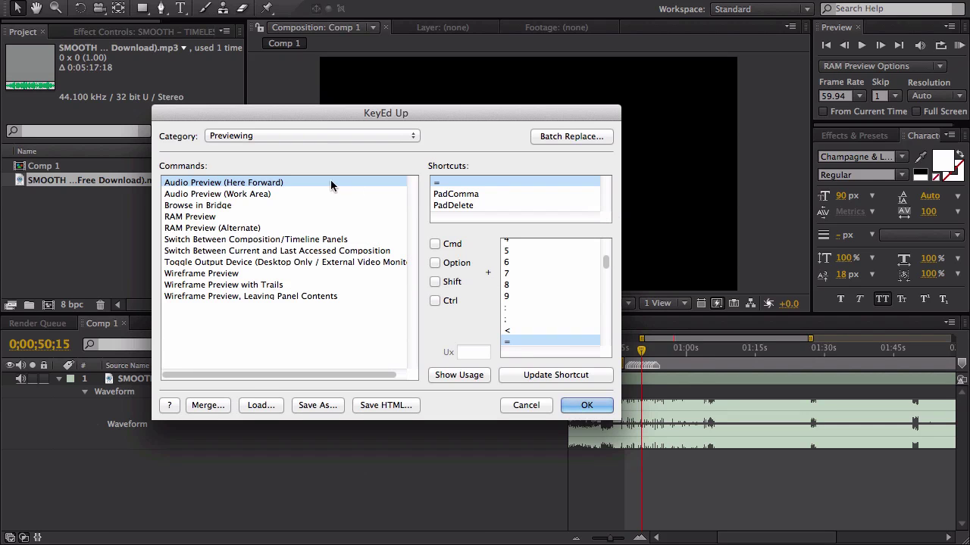
Confirm Shift+. for Audio Preview (Work Area) conflicts with no other command
click(320, 195)
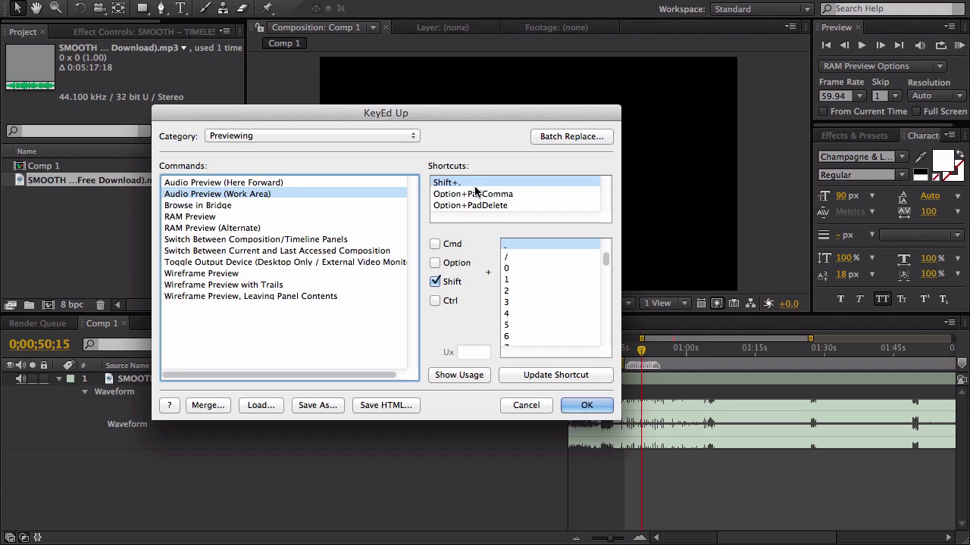
click(461, 375)
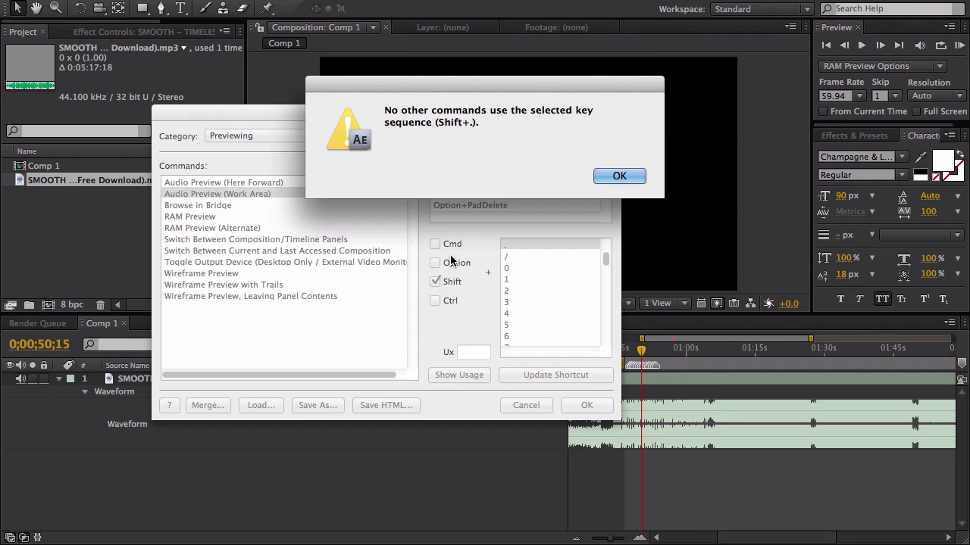
click(617, 176)
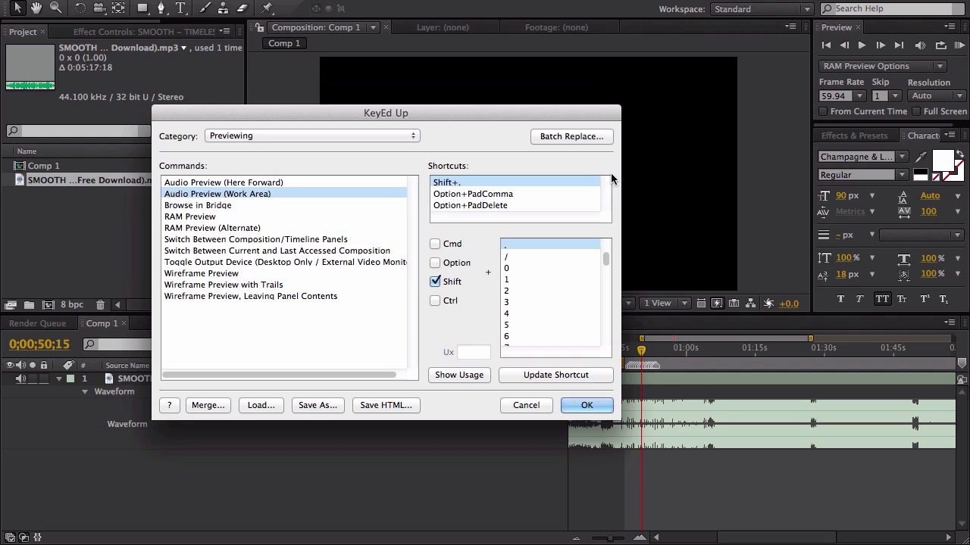
Browse the Timeline Layer Properties commands, inspecting the rotation keyframe shortcut
click(381, 135)
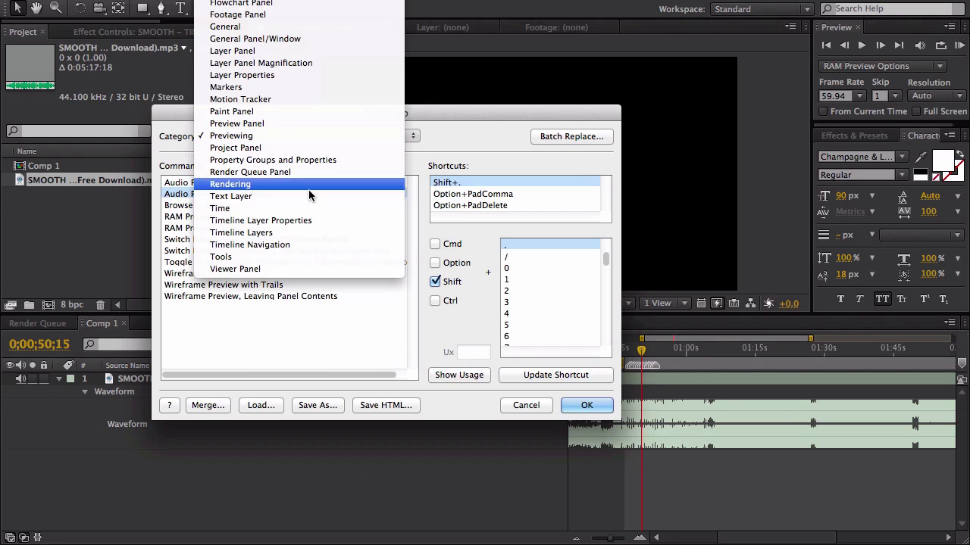
click(300, 220)
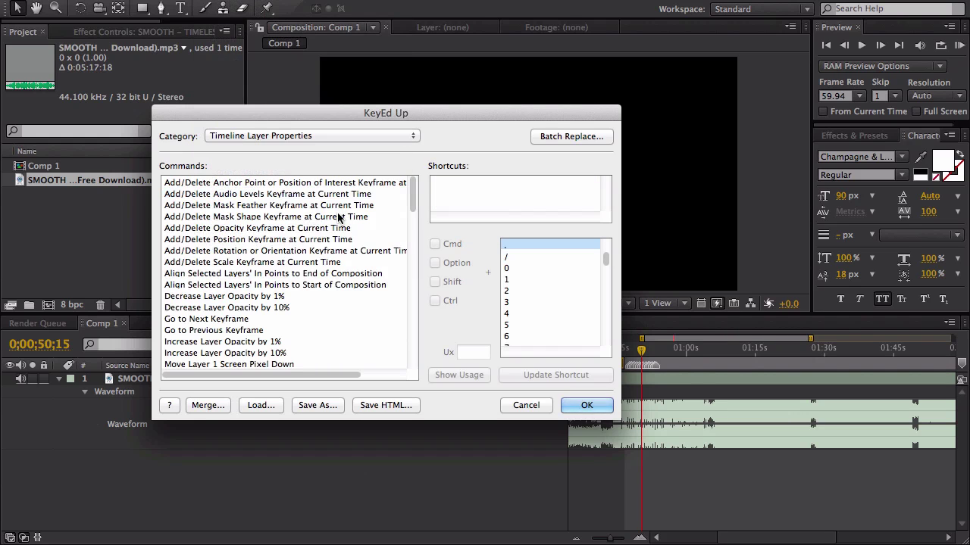
click(277, 251)
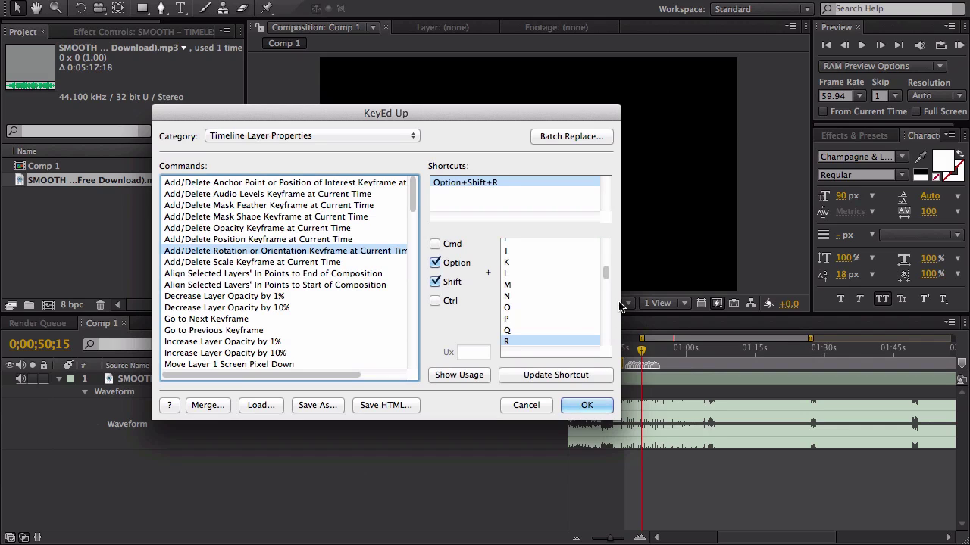
scroll(563, 303, up, 3)
scroll(562, 304, up, 5)
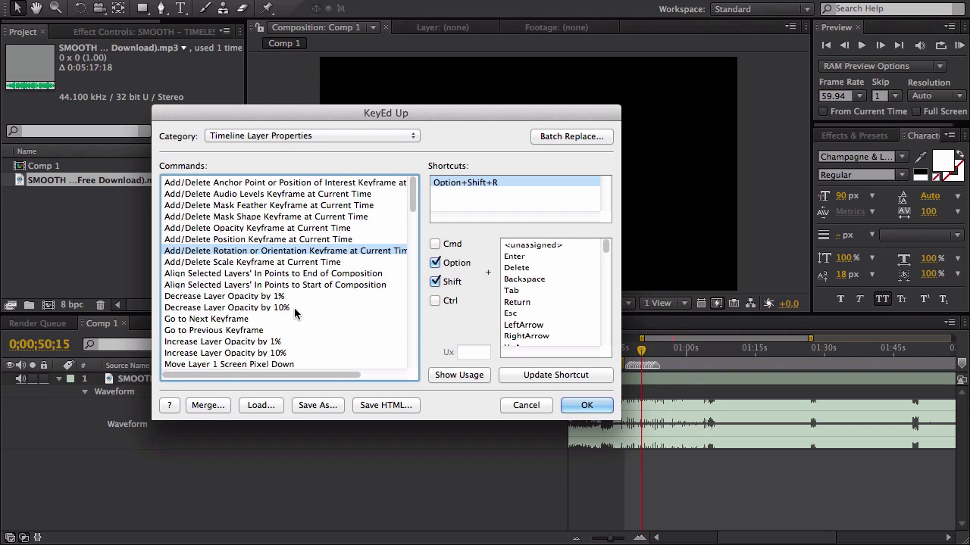
Look through the Markers and Layer Properties categories' commands
click(312, 136)
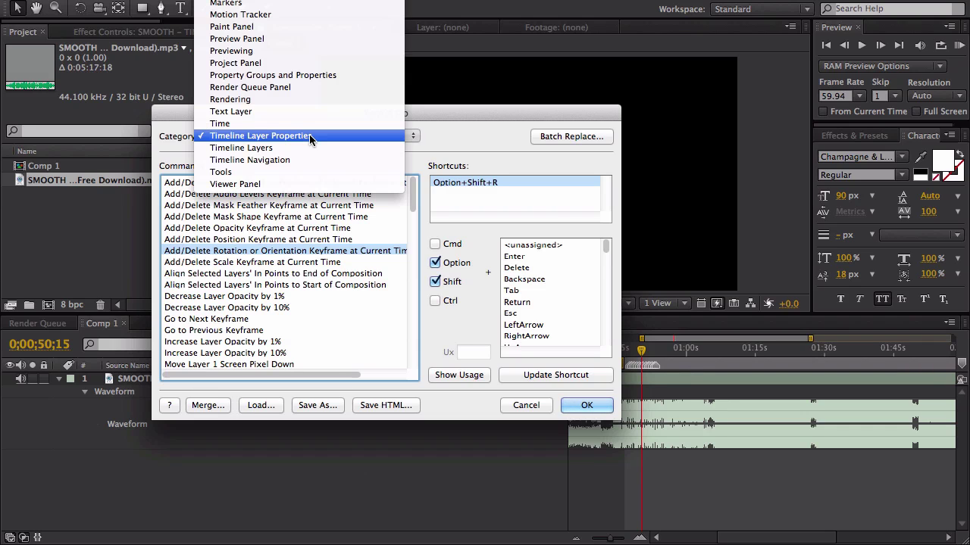
click(300, 6)
scroll(260, 255, down, 2)
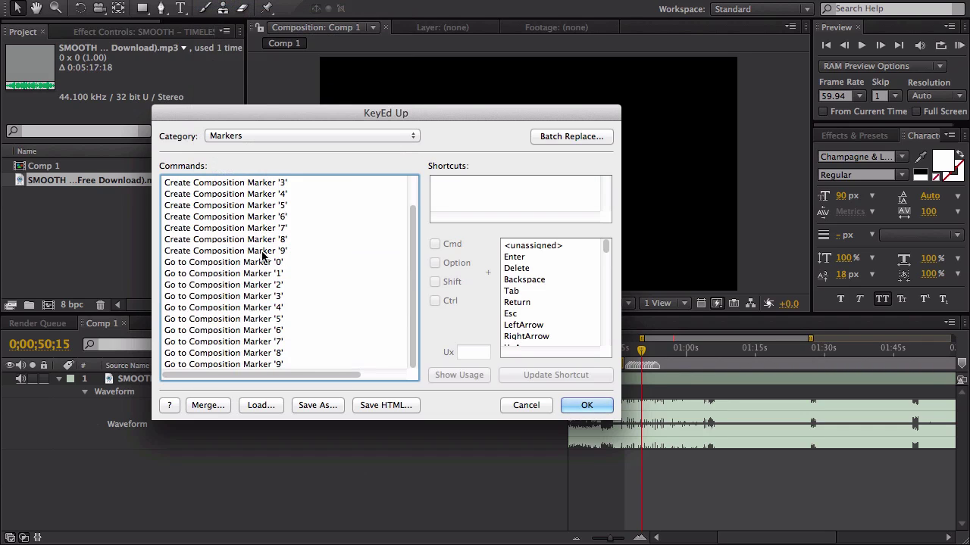
click(306, 141)
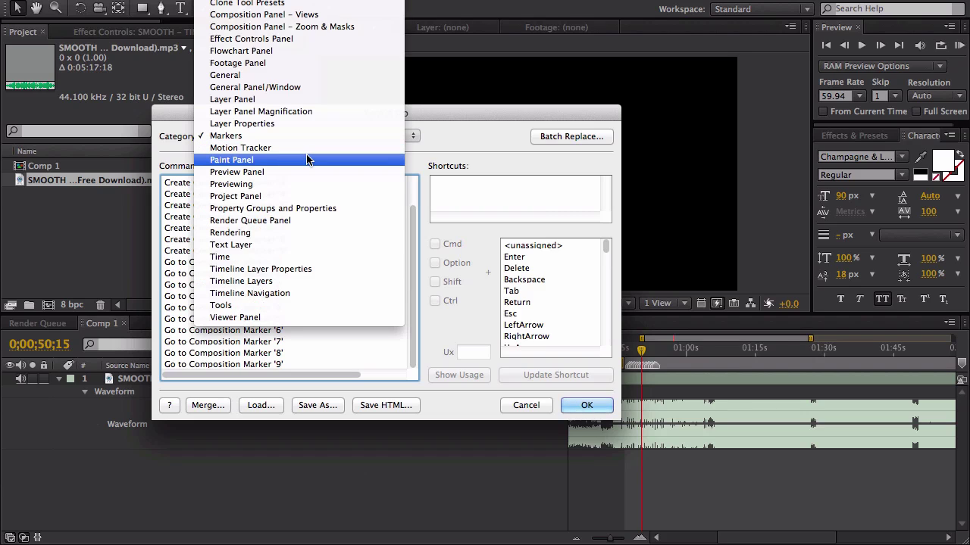
click(309, 125)
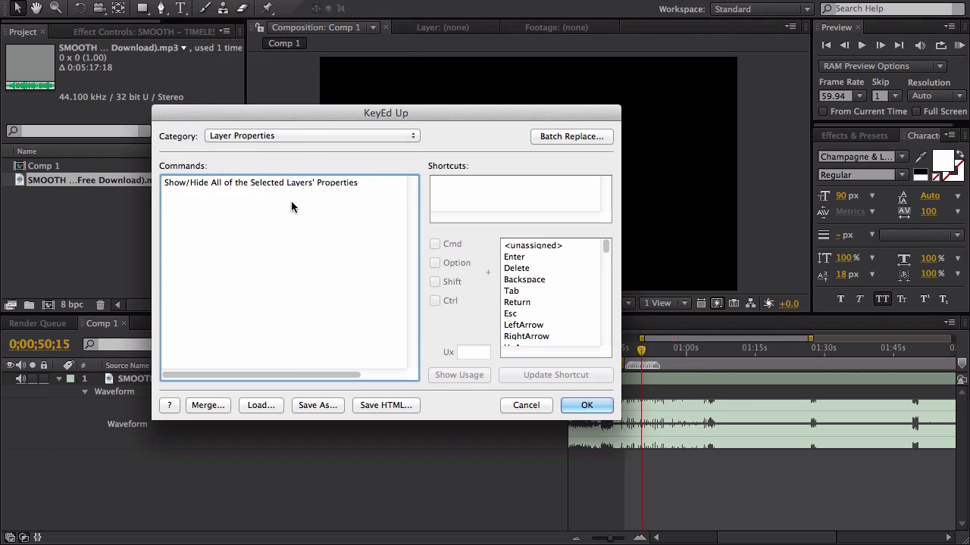
click(293, 138)
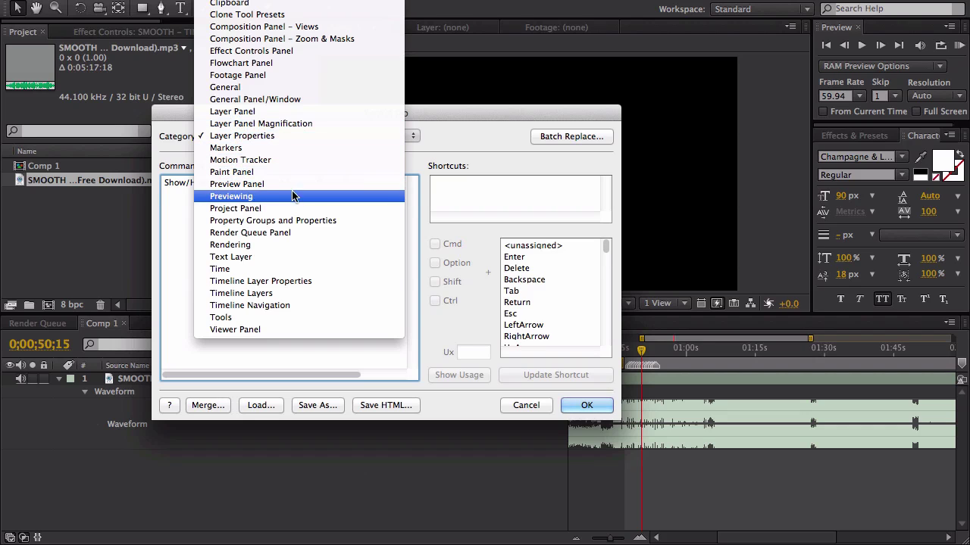
Under Timeline Layers, verify Add Layer Marker's / shortcut is used by no other command
click(290, 292)
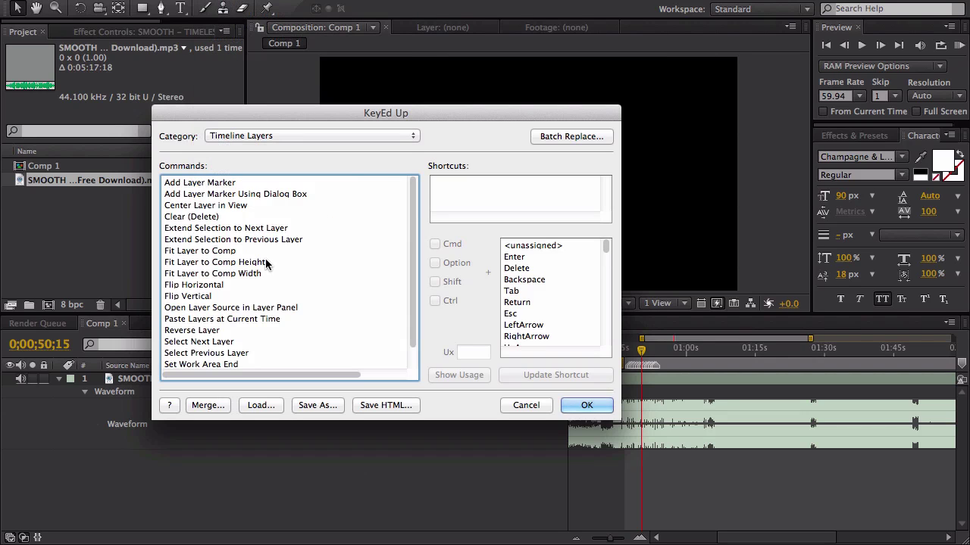
click(223, 185)
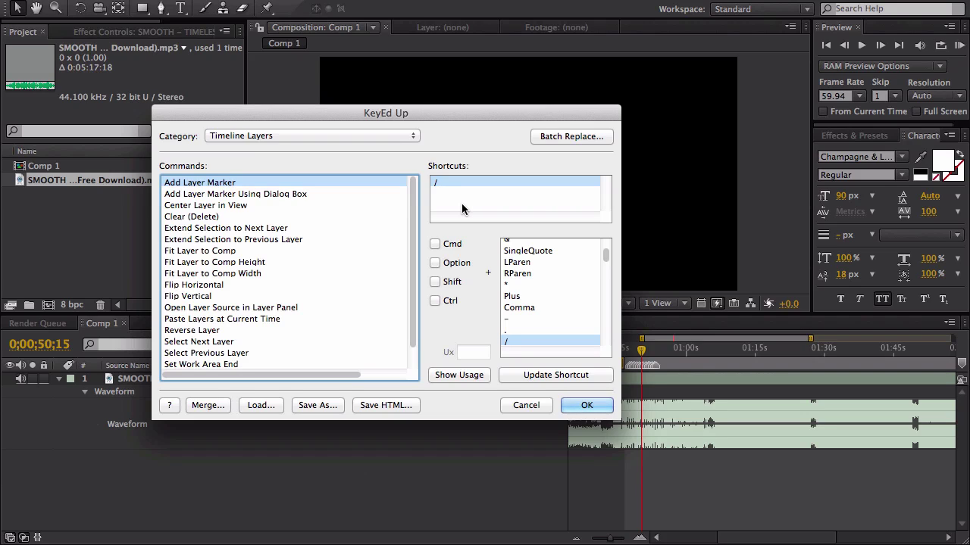
click(469, 374)
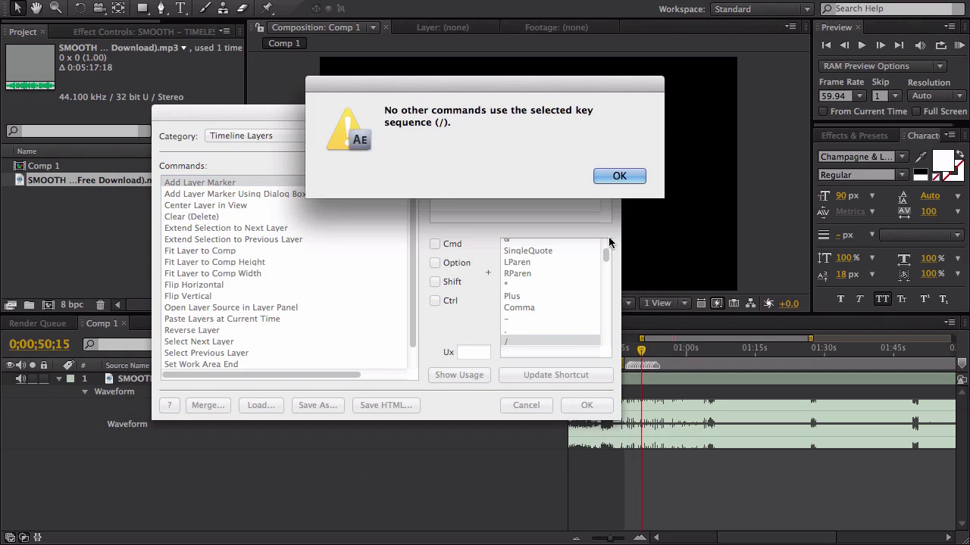
click(618, 180)
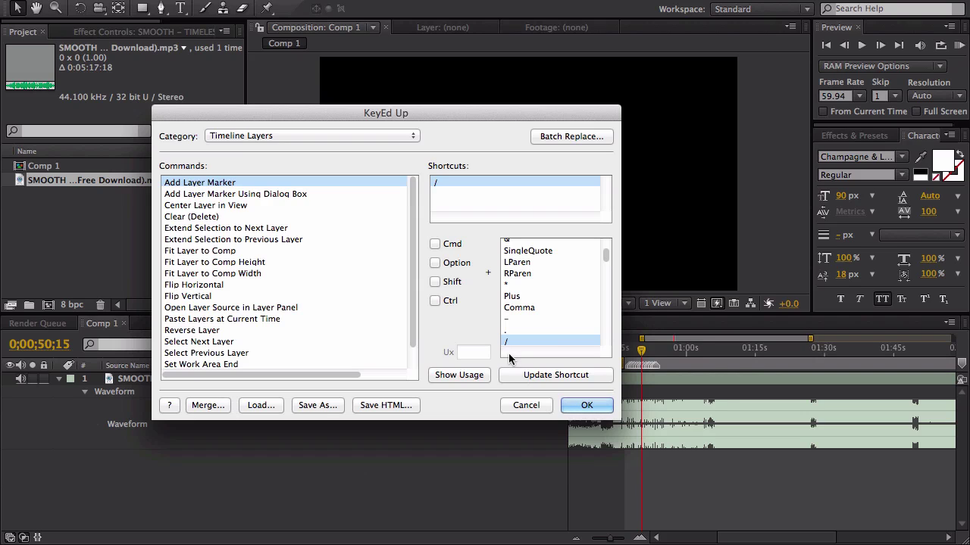
Abandon saving a shortcut set and close KeyEd Up without applying changes
click(324, 407)
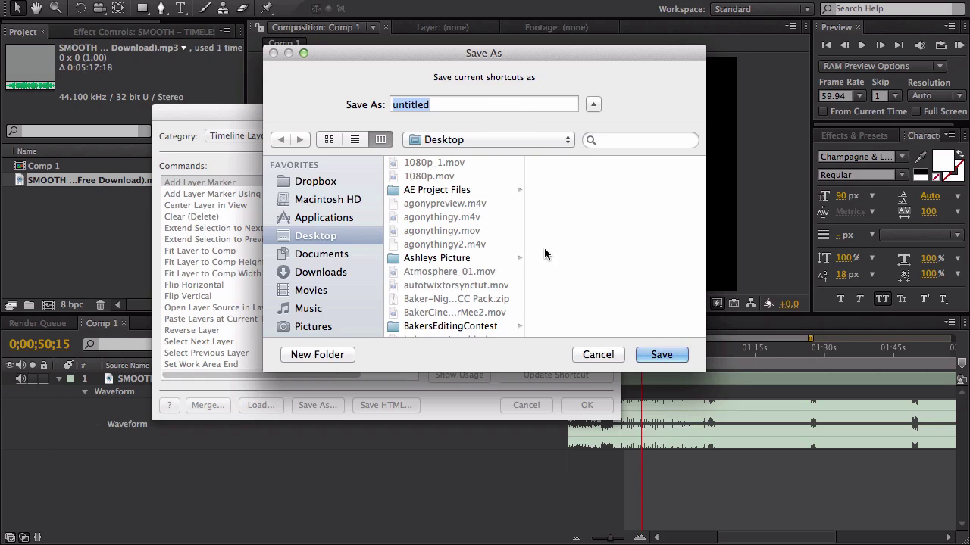
click(613, 354)
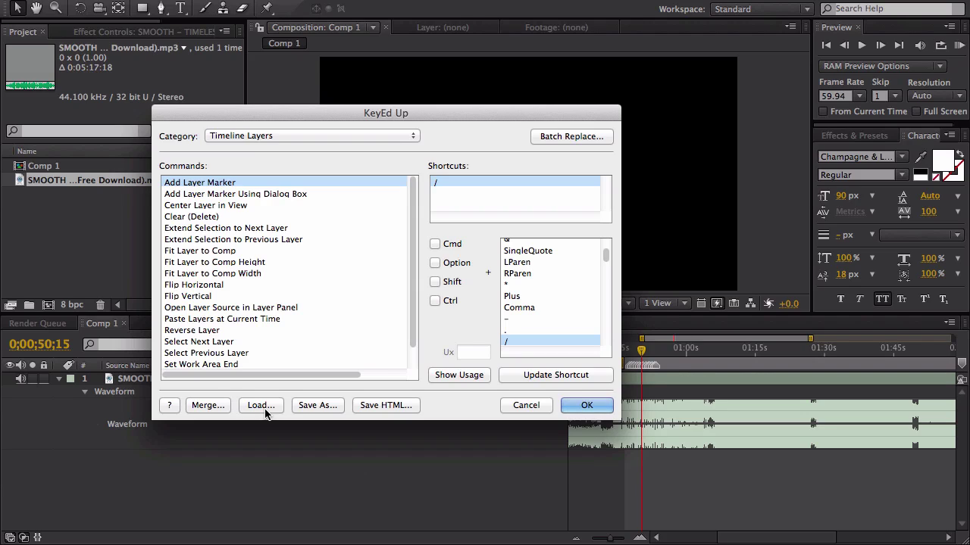
click(522, 407)
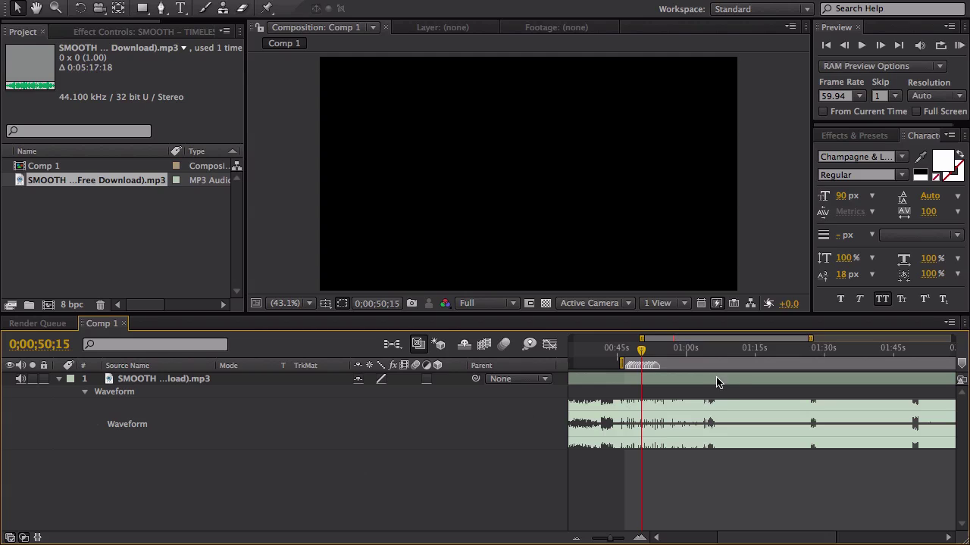
Drag the Comp 1 playhead forward to 0;01;01;20
click(659, 351)
click(675, 350)
drag(678, 355, 691, 350)
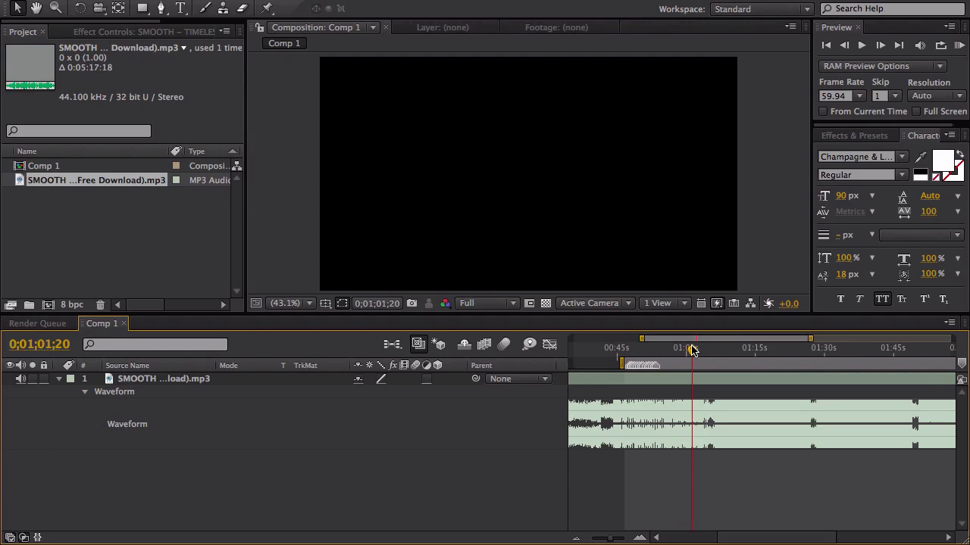